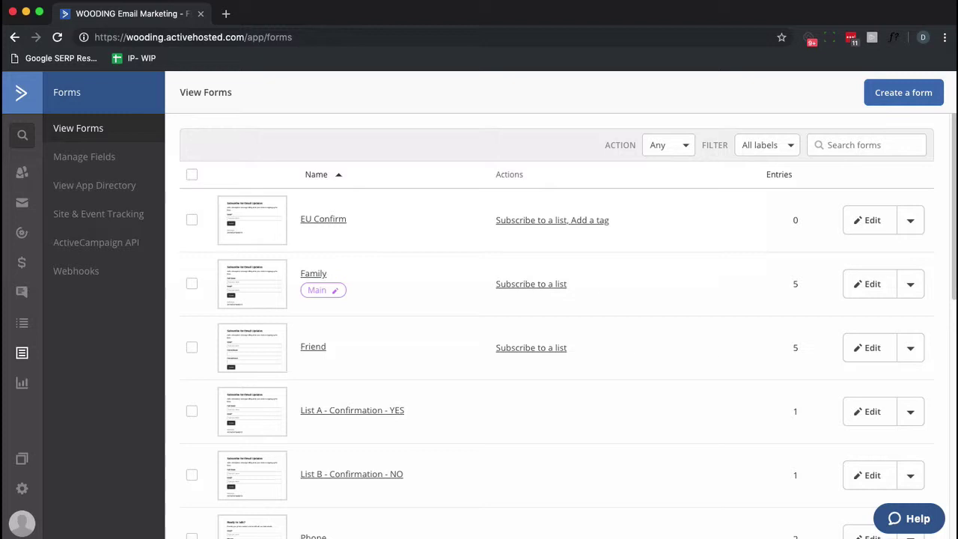
Go to the contact Lists page from the sidebar
{"action": "left_click", "coordinate": [23, 327]}
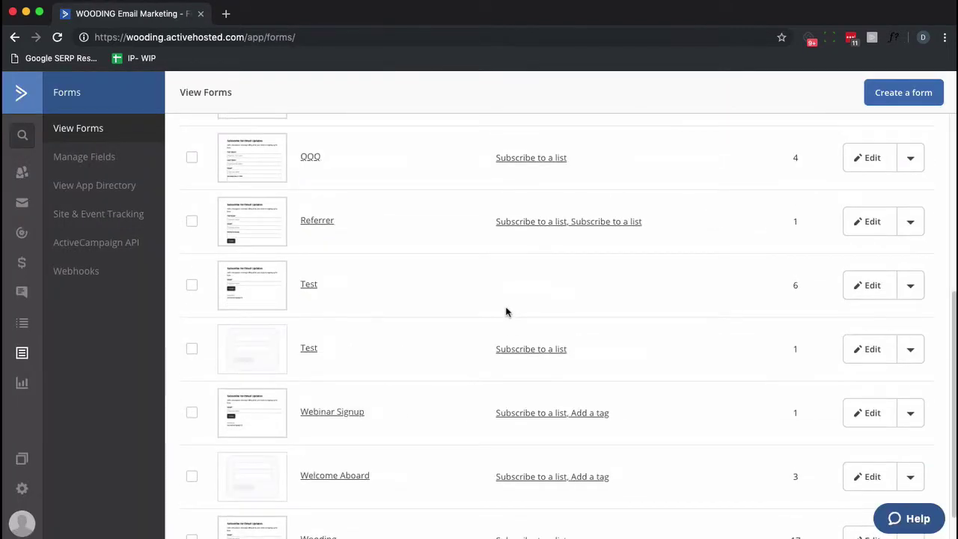
Add the Favorite Color field to the Test form and leave opt-in confirmation off
{"action": "left_click", "coordinate": [880, 354]}
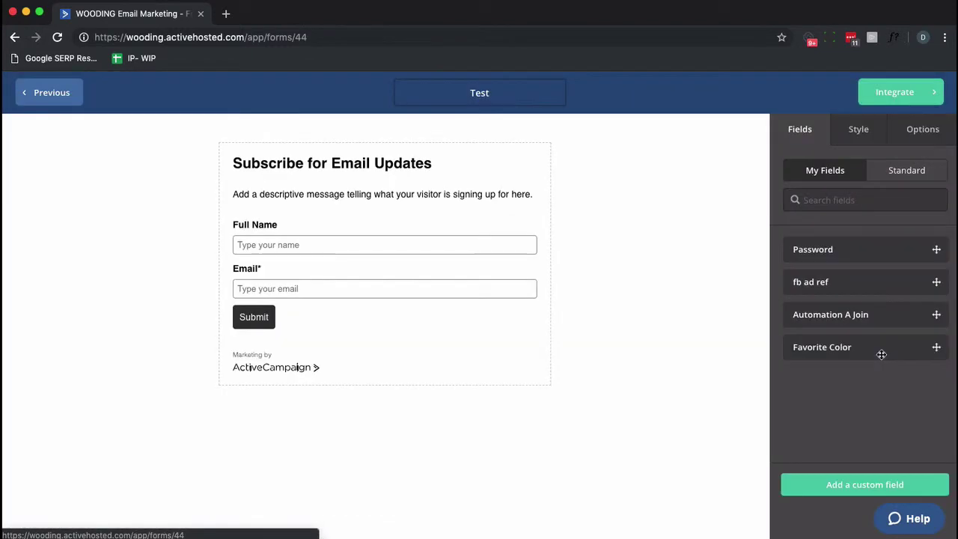
{"action": "left_click_drag", "start_coordinate": [880, 353], "coordinate": [345, 303]}
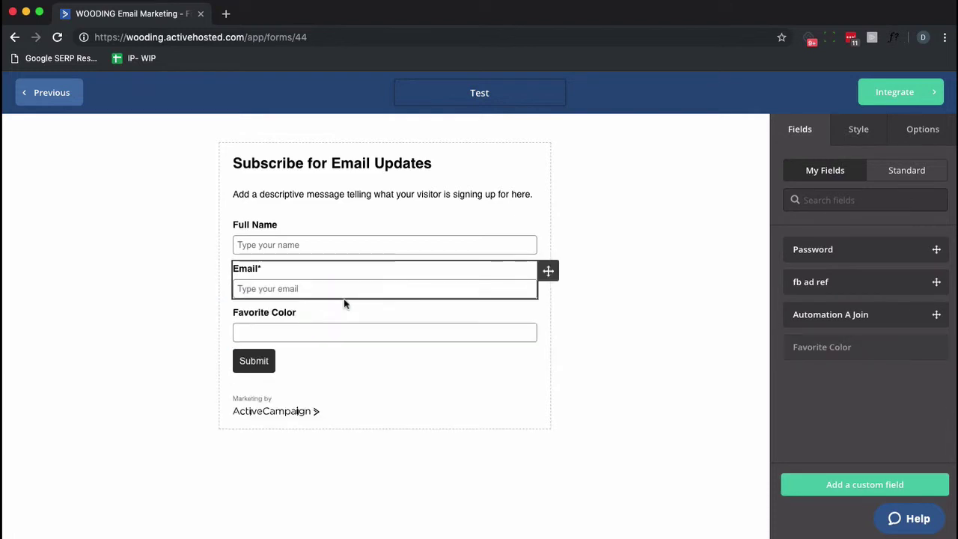
{"action": "left_click", "coordinate": [943, 143]}
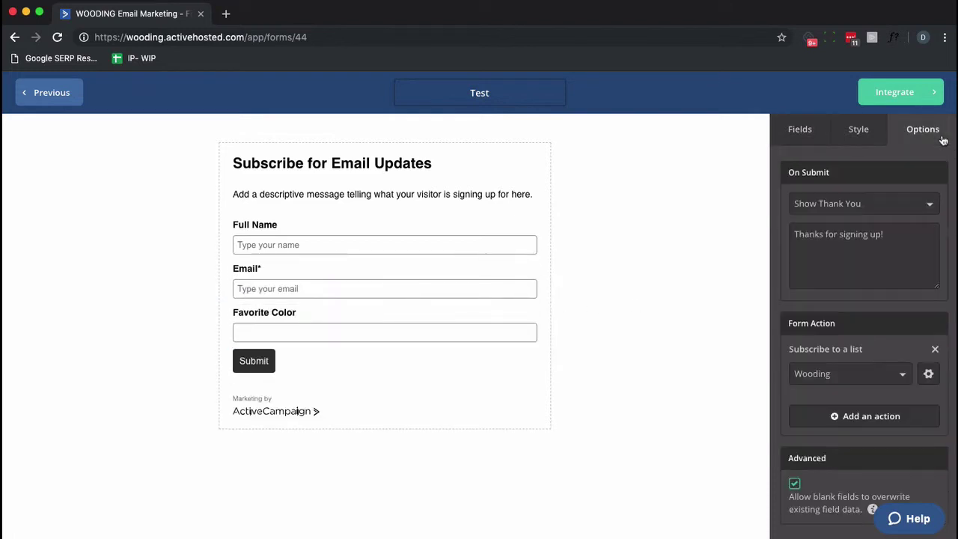
{"action": "left_click", "coordinate": [929, 374]}
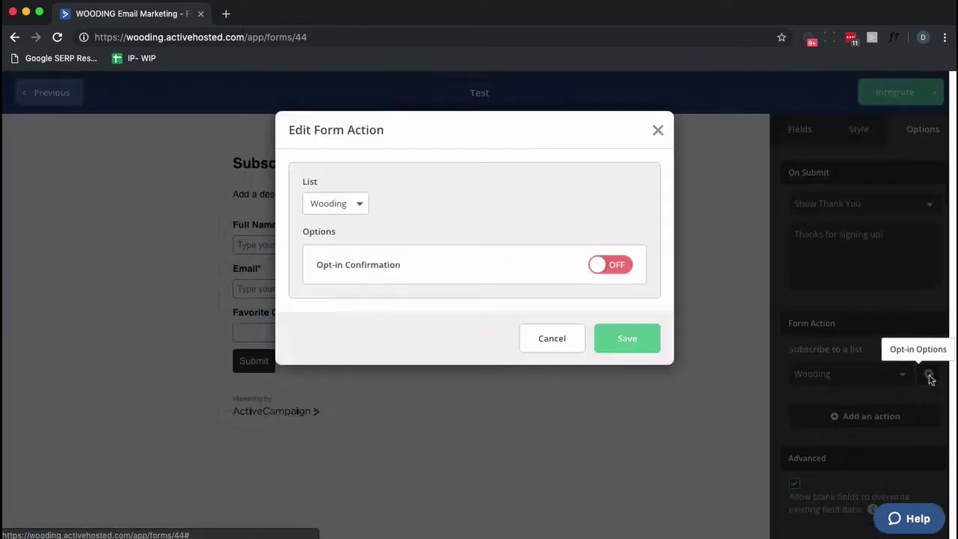
{"action": "left_click", "coordinate": [624, 271]}
{"action": "left_click", "coordinate": [608, 268]}
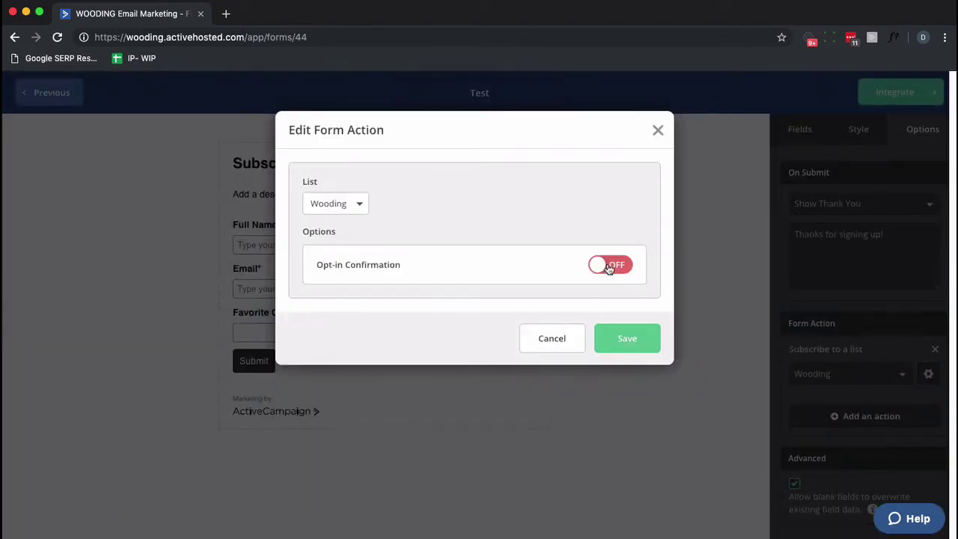
Save the form action settings and select the form's full embed code
{"action": "left_click", "coordinate": [627, 338]}
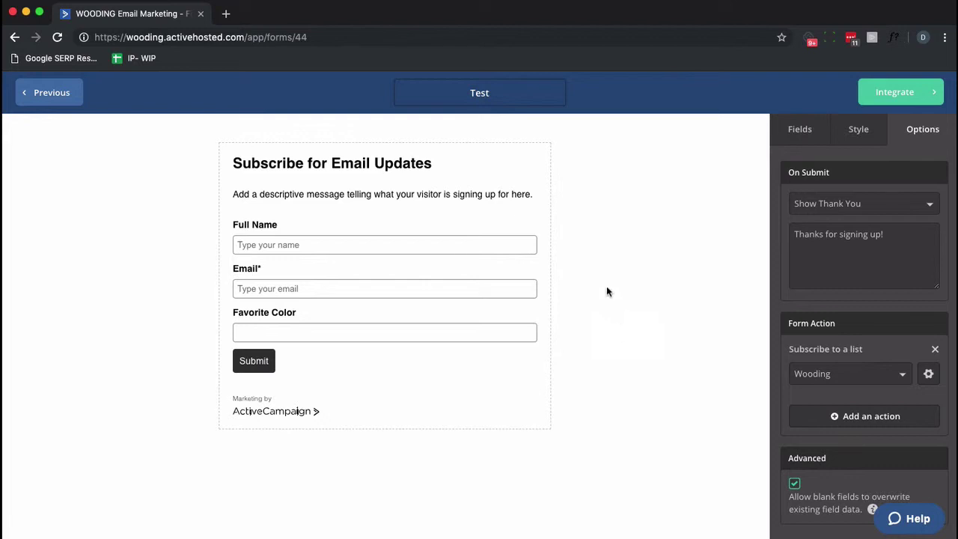
{"action": "double_click", "coordinate": [889, 104]}
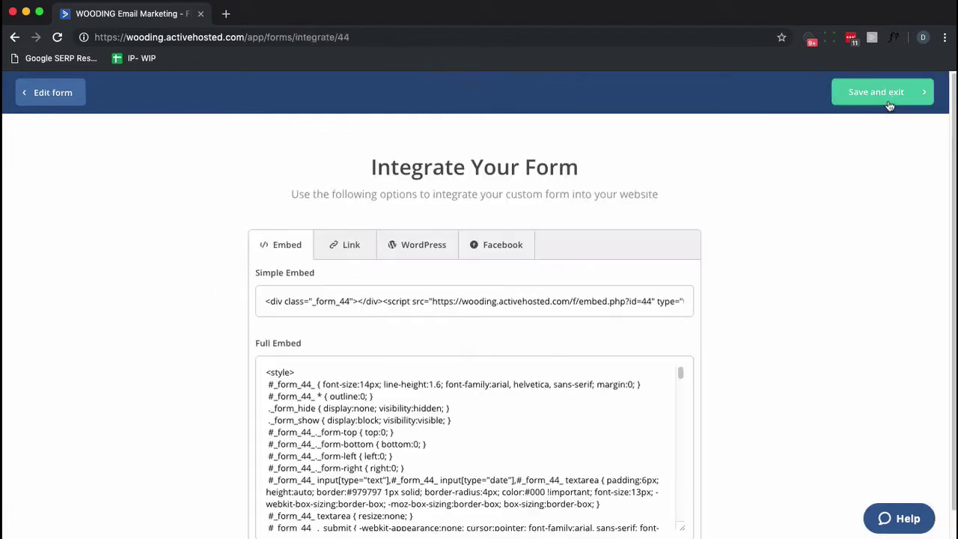
{"action": "left_click", "coordinate": [472, 417]}
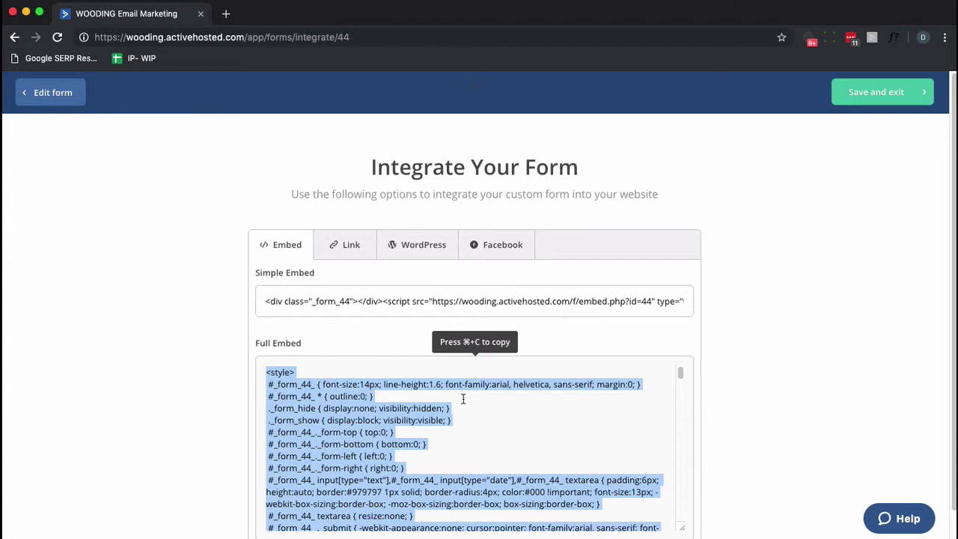
Paste the embed code into testing.php in Coda and view the page in Chrome
{"action": "key", "text": "super+Tab"}
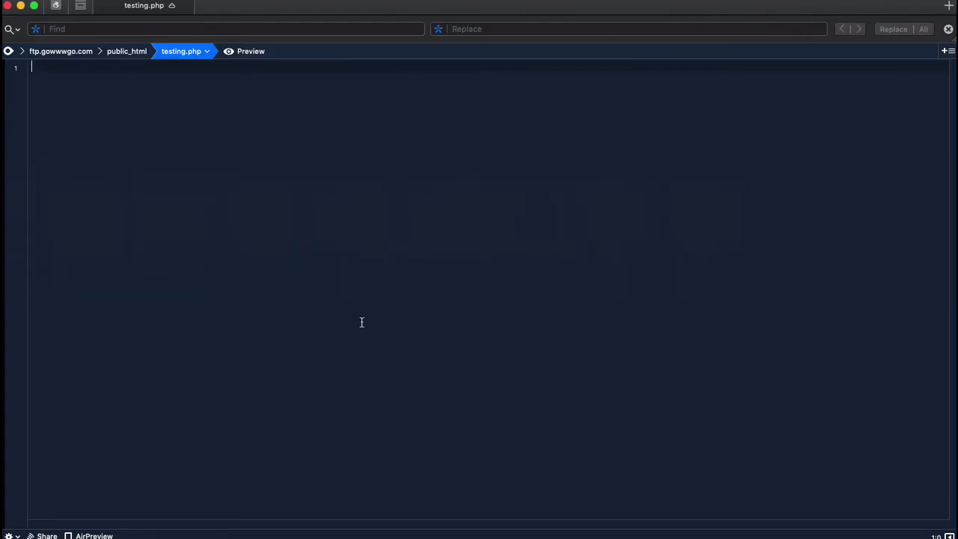
{"action": "key", "text": "super+v"}
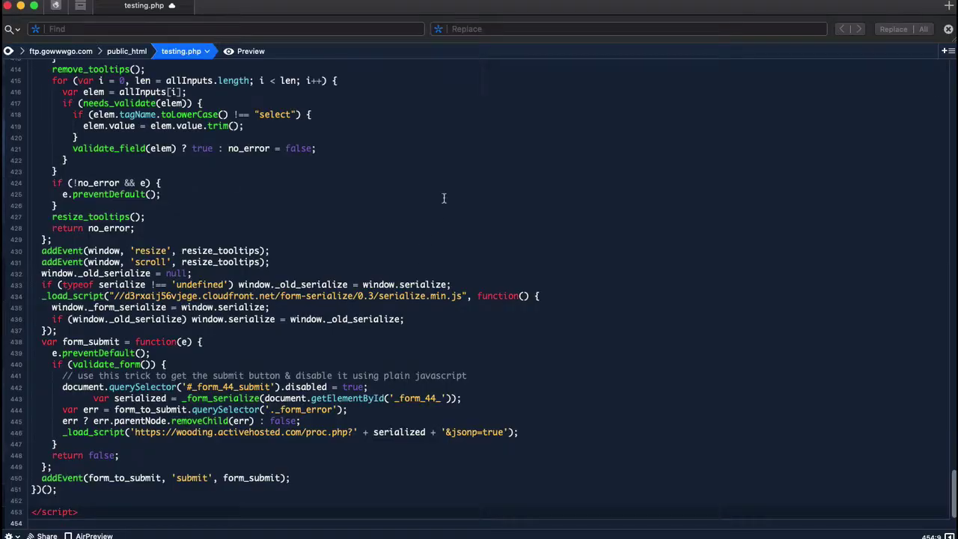
{"action": "key", "text": "super+Tab"}
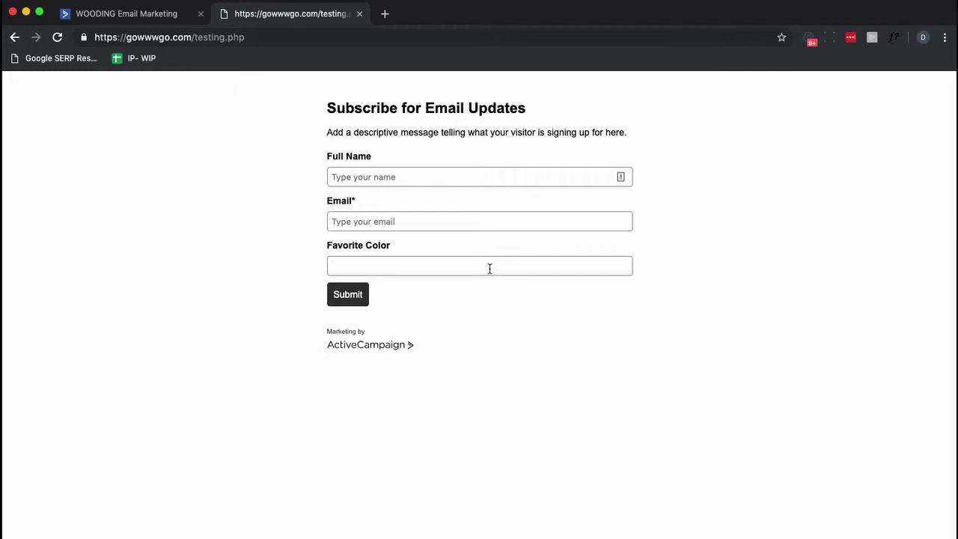
Inspect the Favorite Color field and locate its wrapper element in DevTools
{"action": "right_click", "coordinate": [490, 269]}
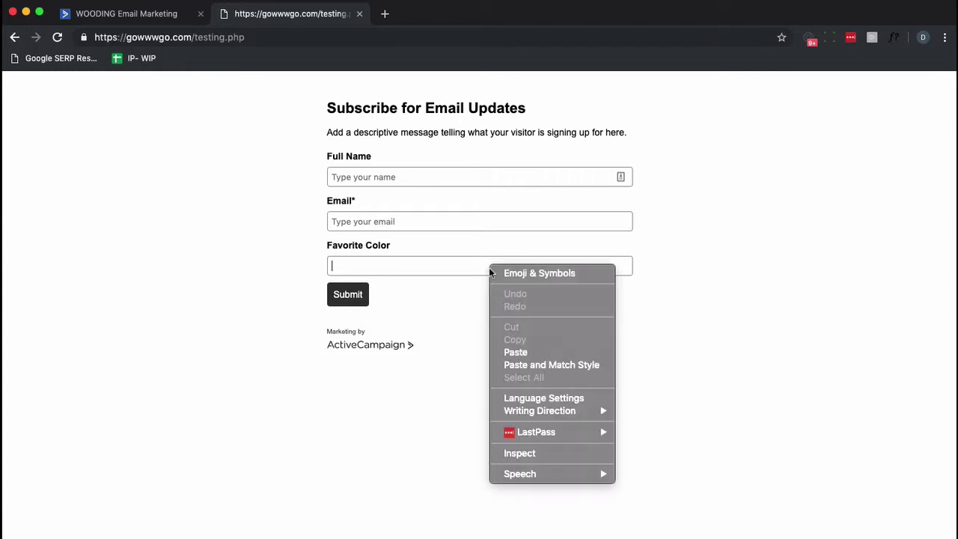
{"action": "left_click", "coordinate": [527, 450]}
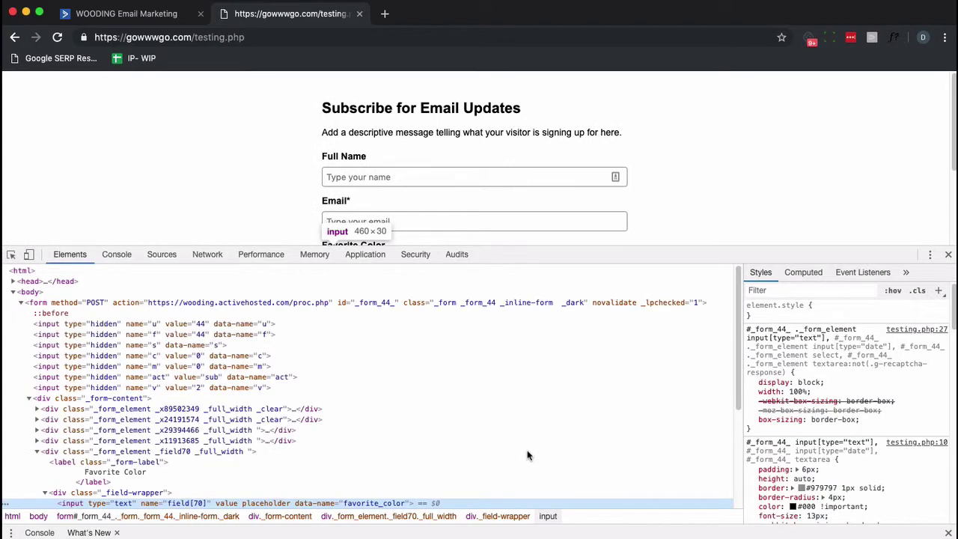
{"action": "scroll", "coordinate": [171, 460], "scroll_direction": "down", "scroll_amount": 1}
{"action": "left_click", "coordinate": [73, 475]}
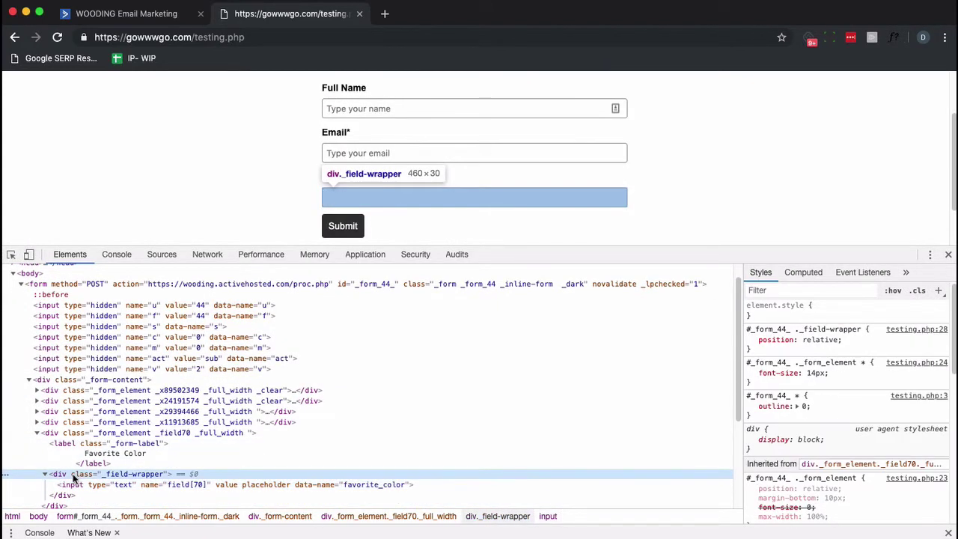
{"action": "double_click", "coordinate": [75, 474]}
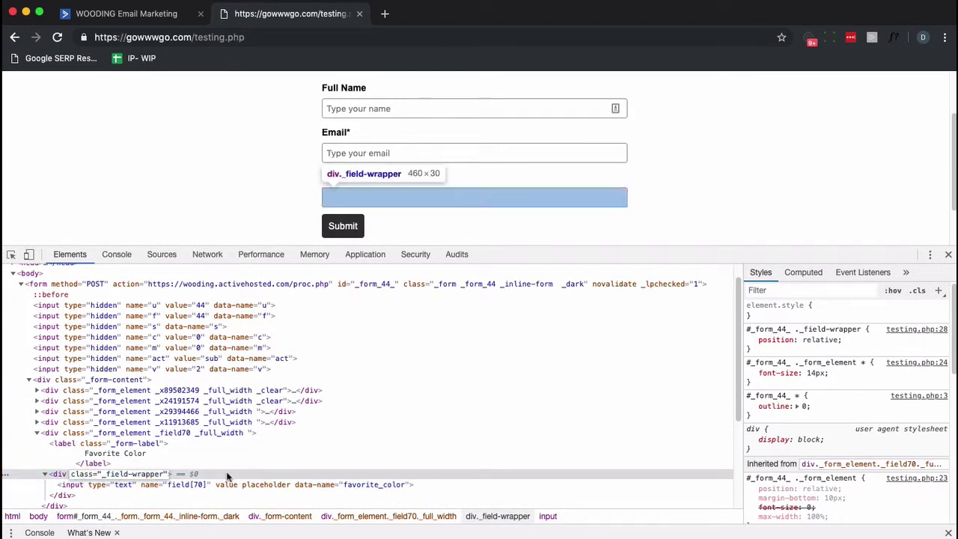
{"action": "key", "text": "super+v"}
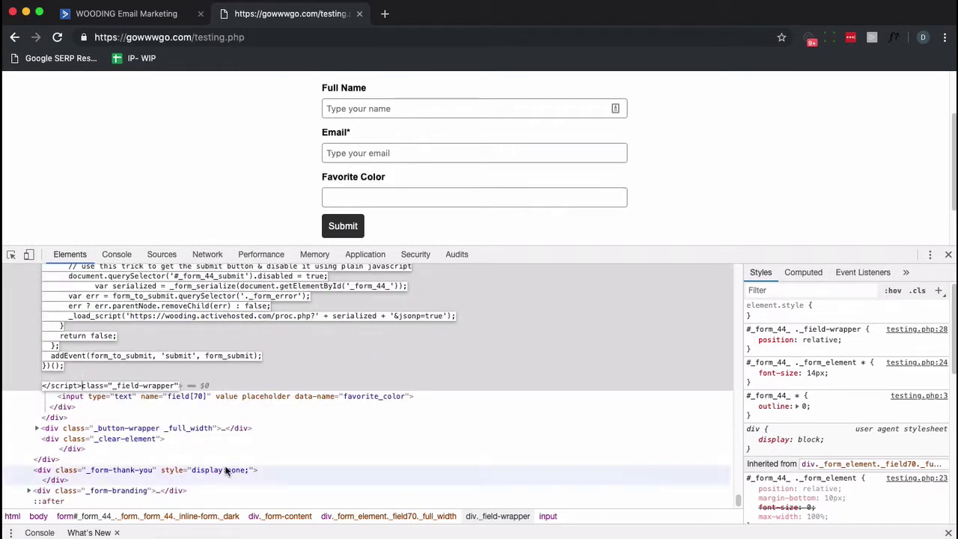
{"action": "key", "text": "Escape"}
Add style="display:none;" to the Favorite Color field wrapper div
{"action": "left_click", "coordinate": [73, 344]}
{"action": "left_click", "coordinate": [71, 336]}
{"action": "double_click", "coordinate": [72, 336]}
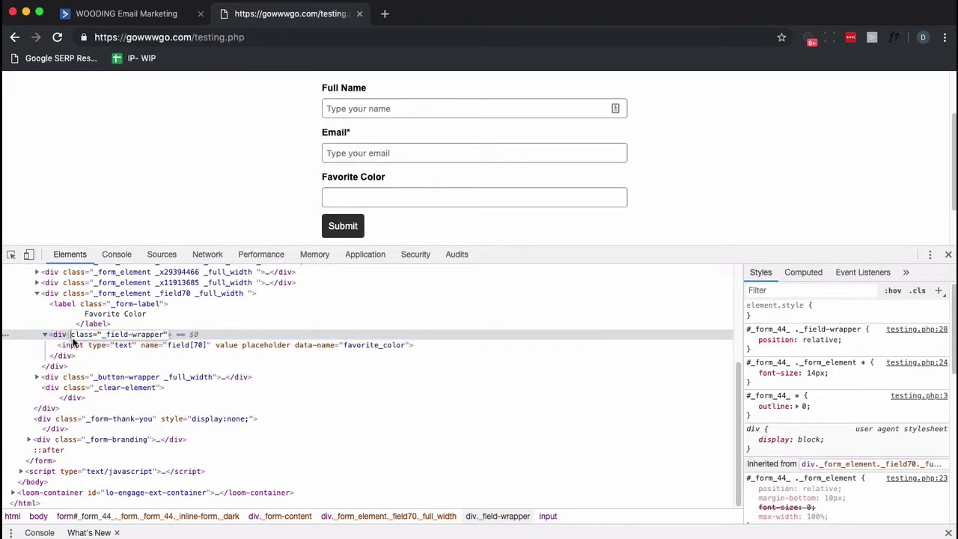
{"action": "type", "text": "style=\"display:none;\""}
{"action": "key", "text": "Return"}
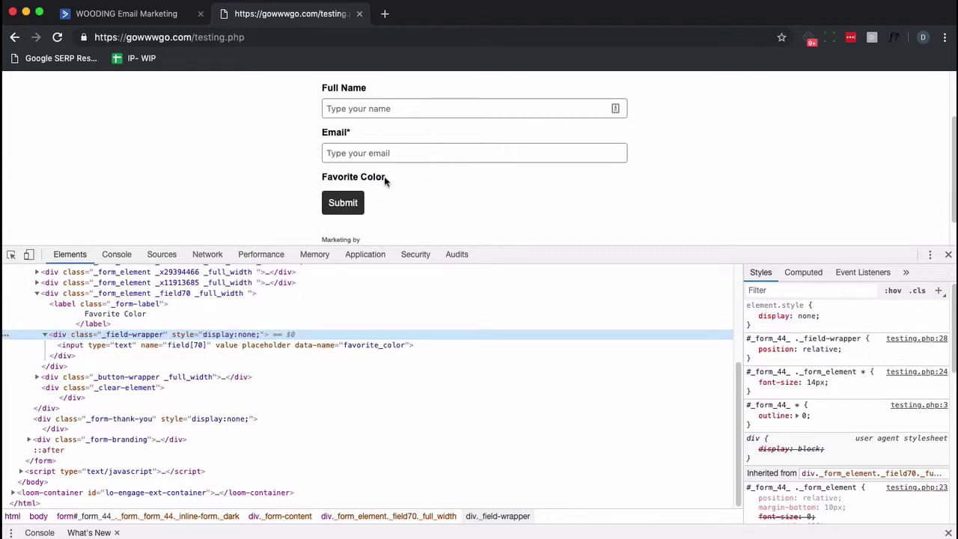
Add display:none to the _field70 form element as well, then close DevTools
{"action": "left_click", "coordinate": [64, 295]}
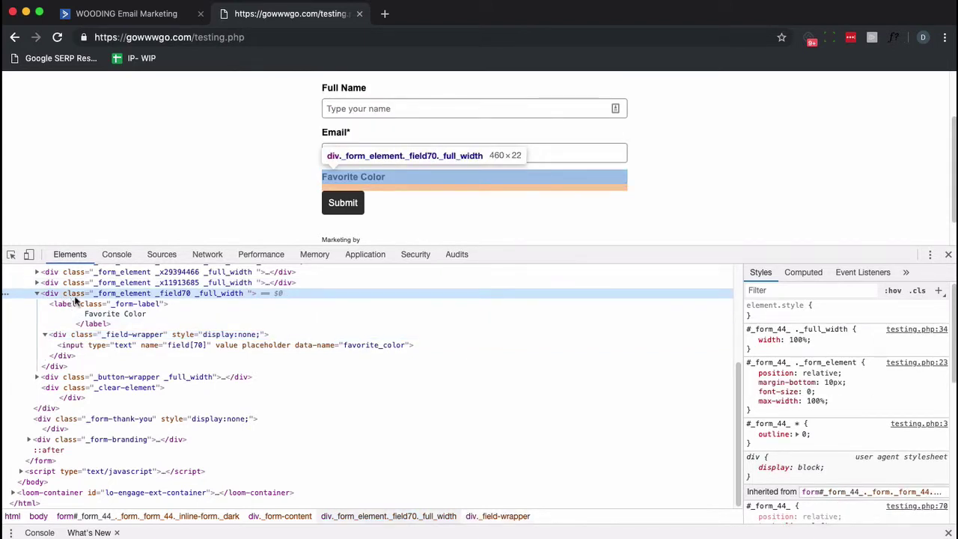
{"action": "double_click", "coordinate": [86, 296]}
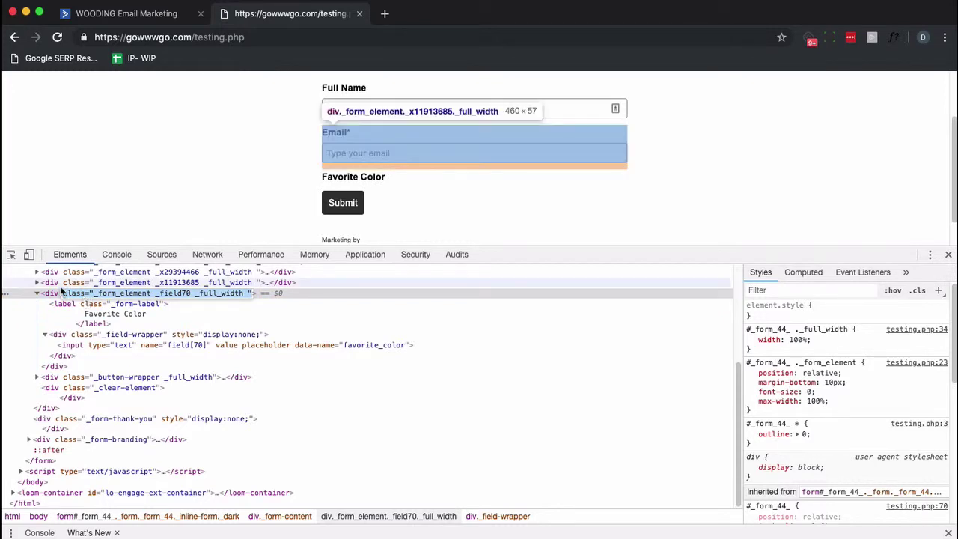
{"action": "key", "text": "Left"}
{"action": "type", "text": "style=\"display:none;\""}
{"action": "key", "text": "Return"}
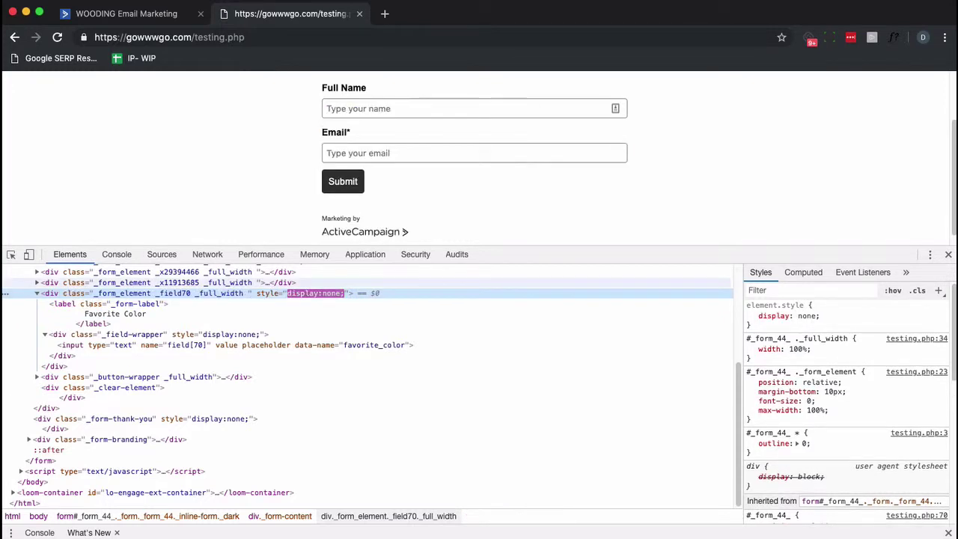
{"action": "left_click", "coordinate": [948, 255]}
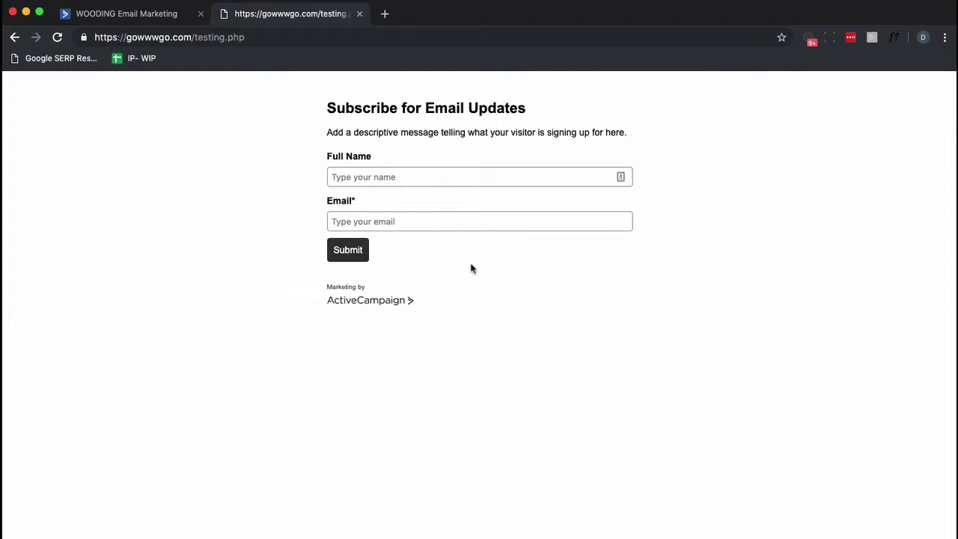
Save and exit the Test form, then open the Spam Bot automation for editing
{"action": "left_click", "coordinate": [137, 24]}
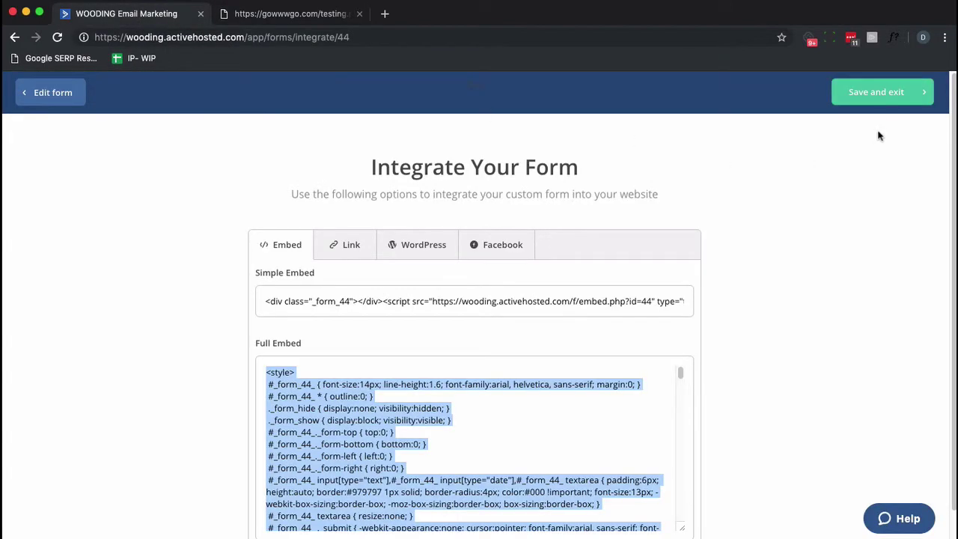
{"action": "left_click", "coordinate": [884, 102]}
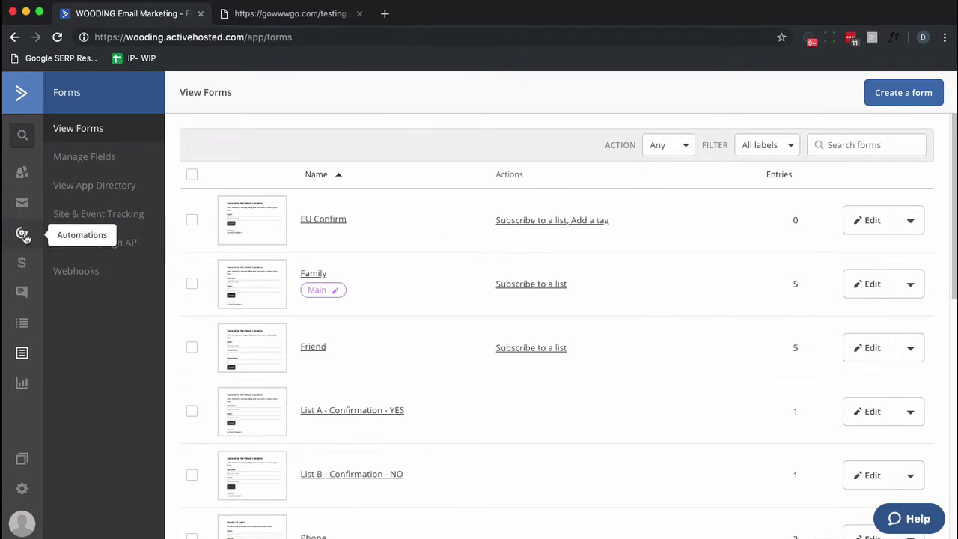
{"action": "left_click", "coordinate": [23, 235]}
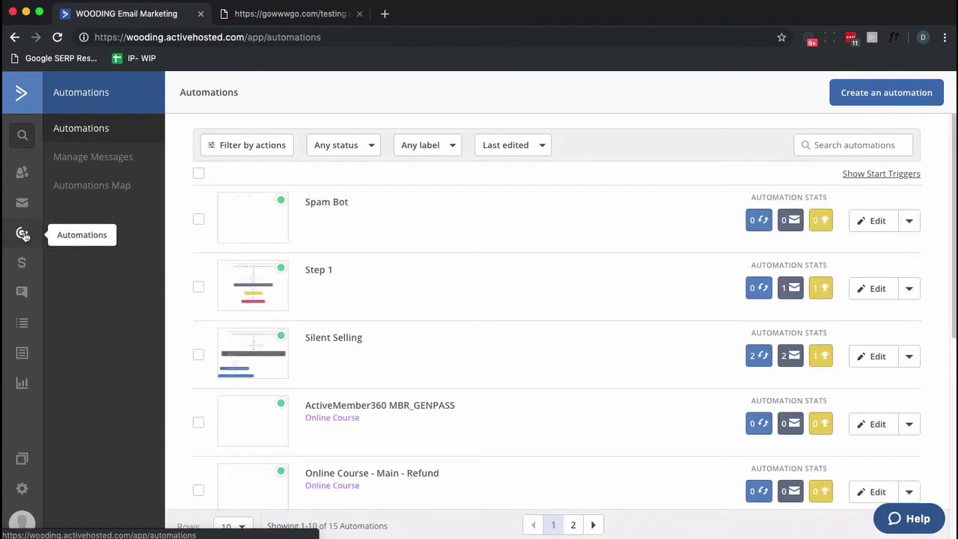
{"action": "left_click", "coordinate": [867, 221]}
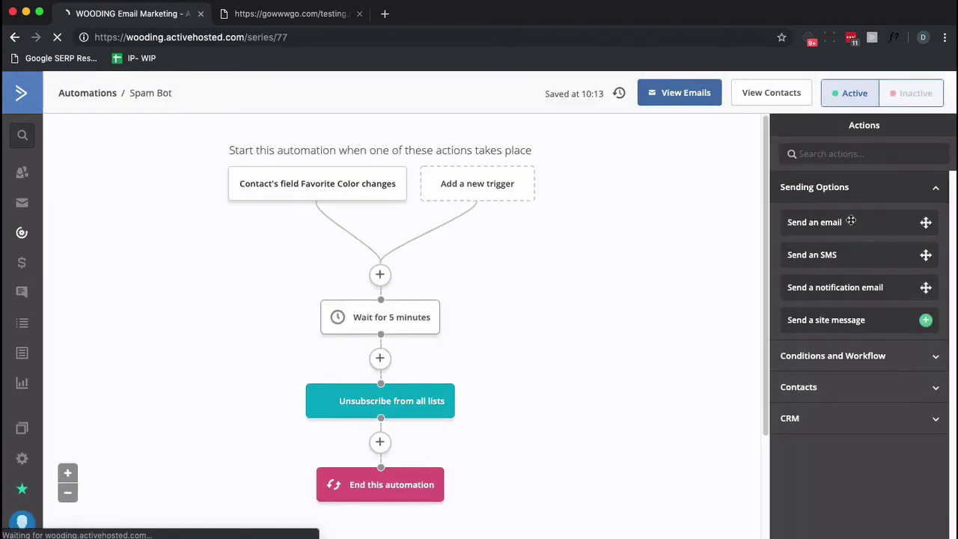
{"action": "mouse_move", "coordinate": [292, 199]}
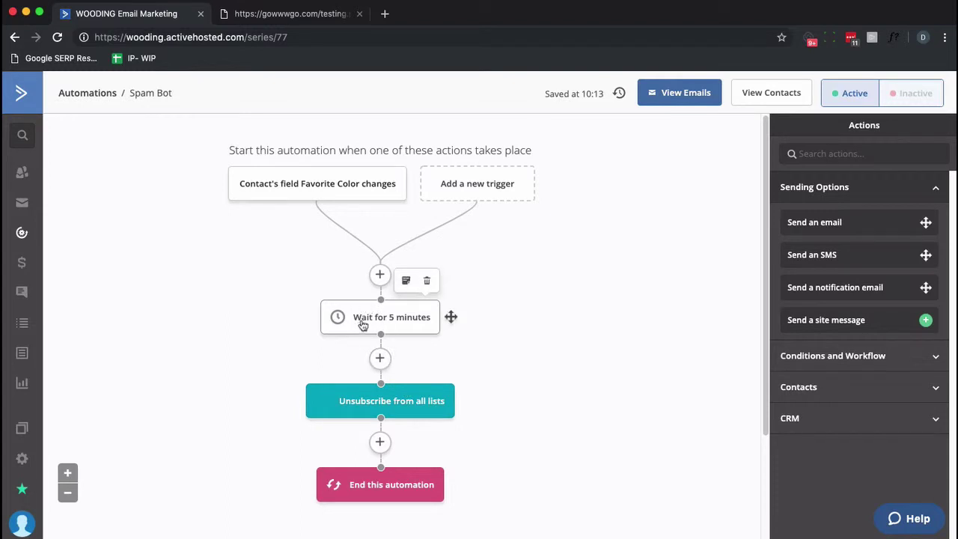
Insert an If/Else after the 5-minute wait testing custom field Favorite Color with Greater than
{"action": "left_click", "coordinate": [381, 362]}
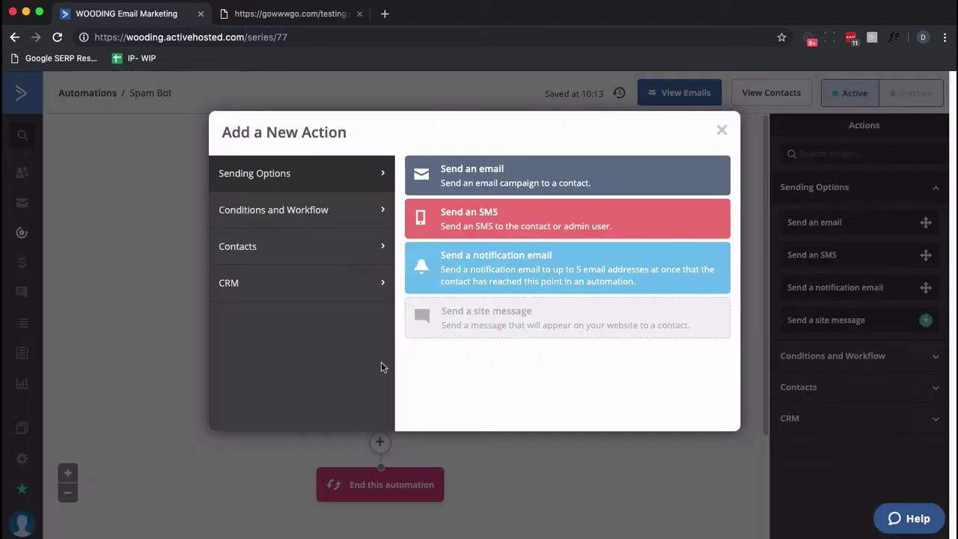
{"action": "left_click", "coordinate": [356, 213]}
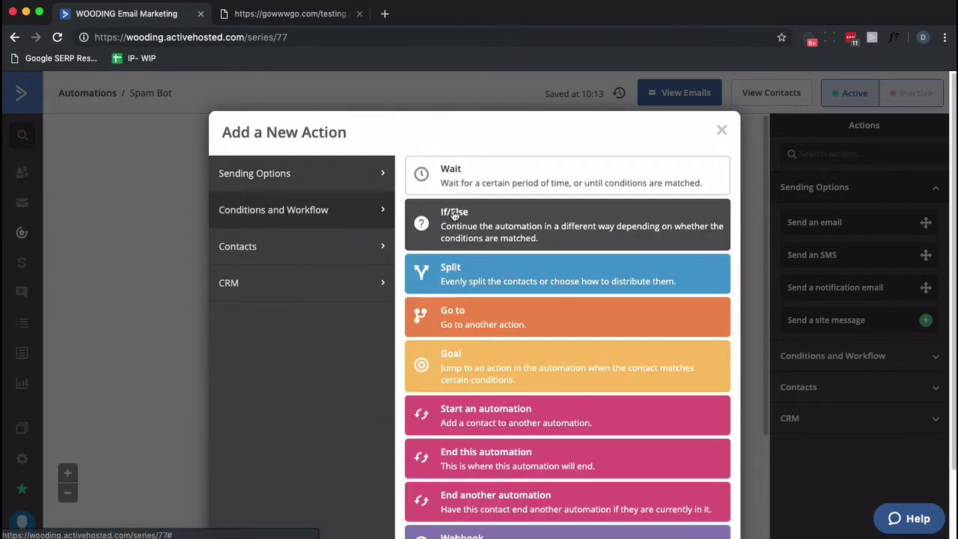
{"action": "left_click", "coordinate": [453, 213]}
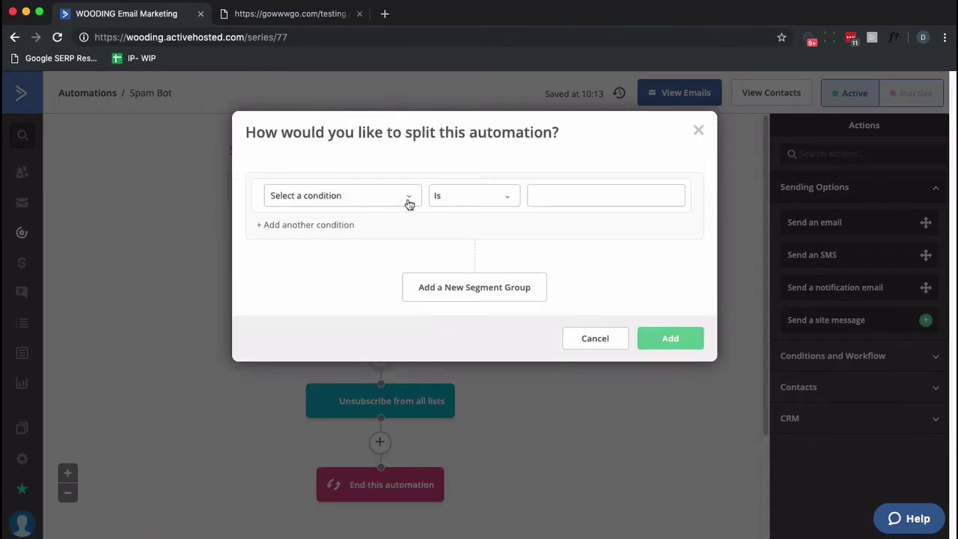
{"action": "left_click", "coordinate": [410, 203]}
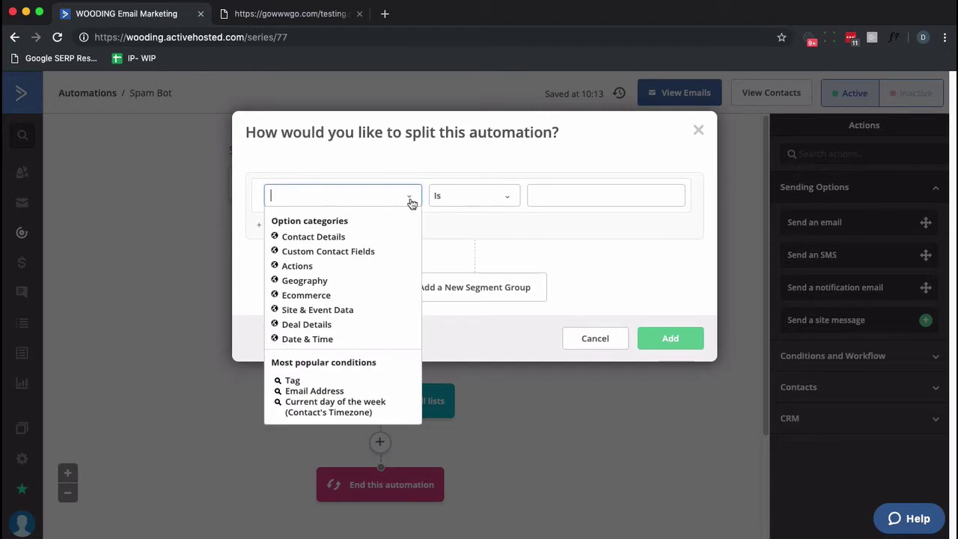
{"action": "left_click", "coordinate": [343, 251]}
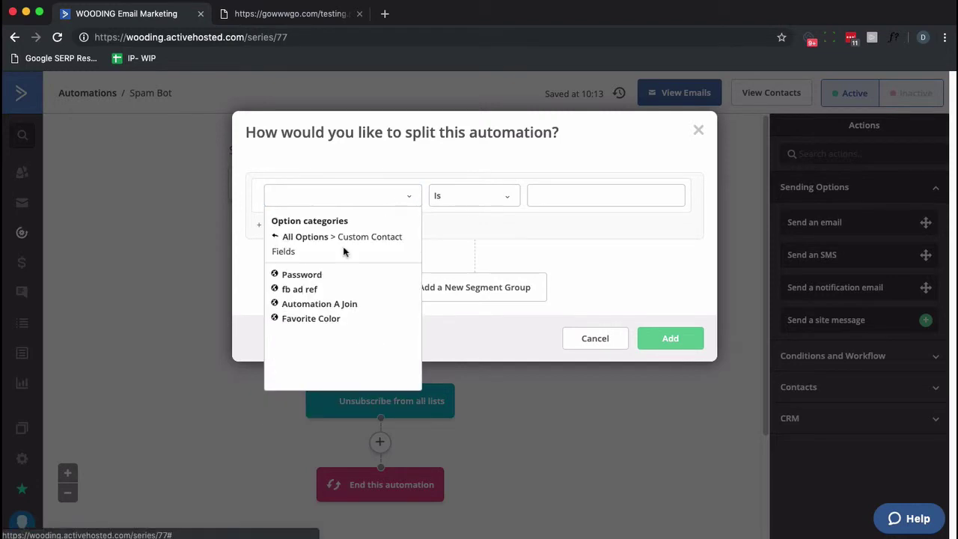
{"action": "left_click", "coordinate": [322, 320]}
{"action": "left_click", "coordinate": [507, 202]}
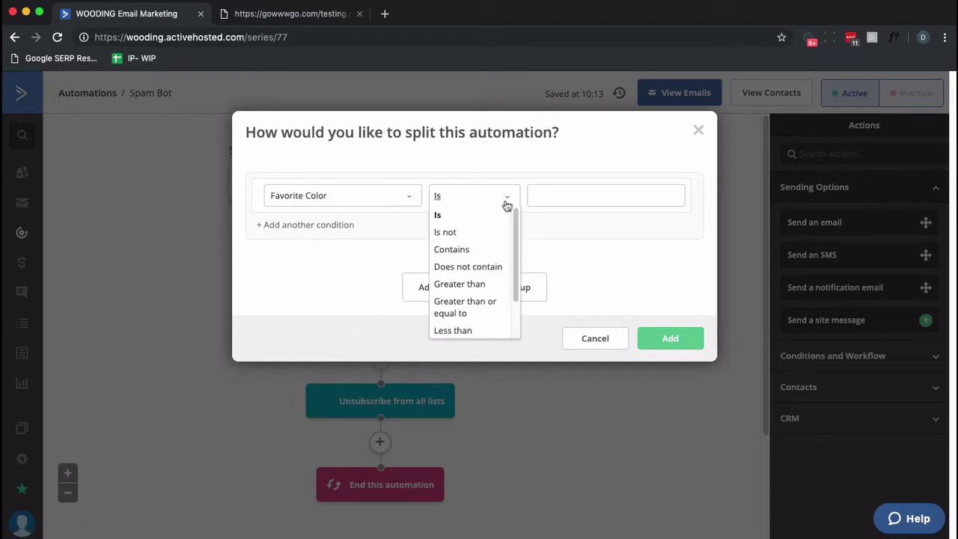
{"action": "left_click", "coordinate": [456, 285]}
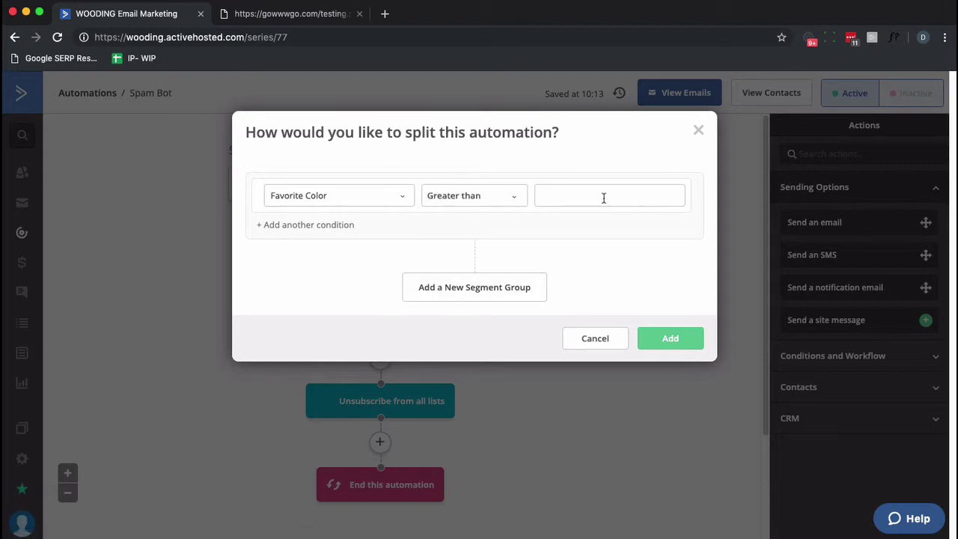
{"action": "left_click", "coordinate": [681, 338]}
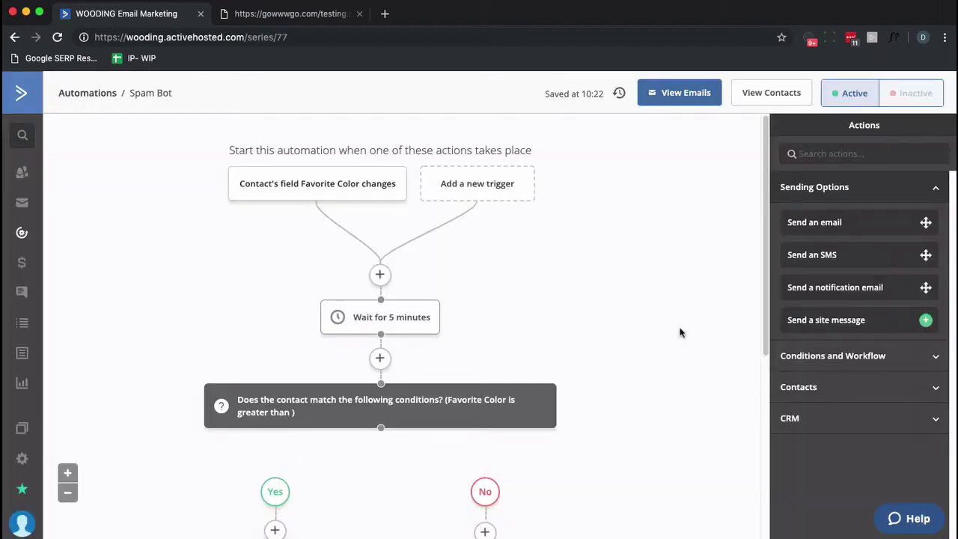
Add a Go to action under the No branch that jumps to End this automation
{"action": "scroll", "coordinate": [682, 299], "scroll_direction": "down", "scroll_amount": 8}
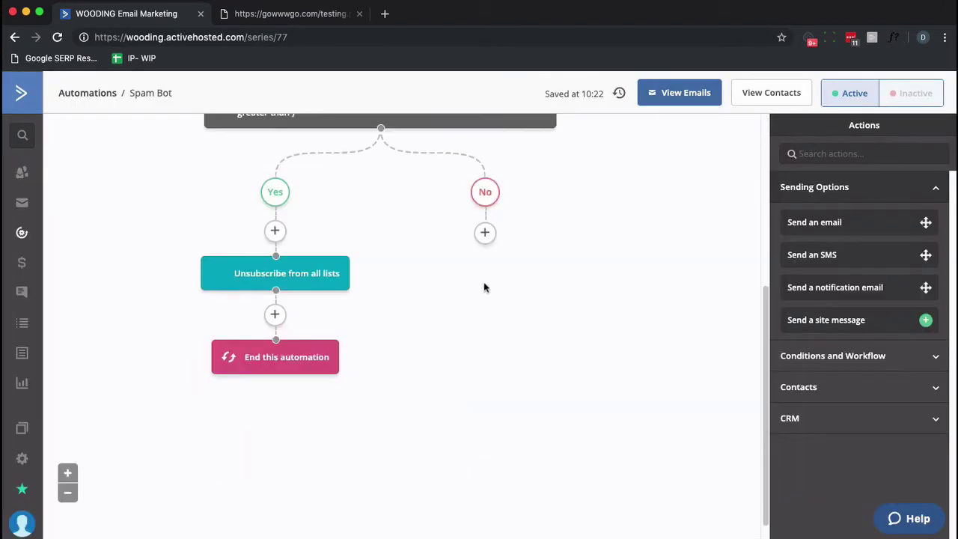
{"action": "left_click", "coordinate": [485, 233]}
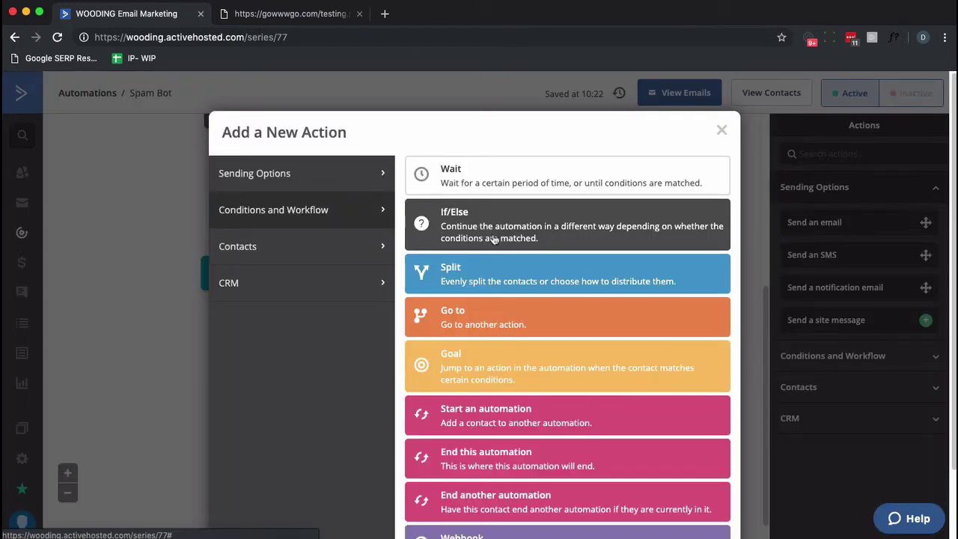
{"action": "left_click", "coordinate": [496, 316]}
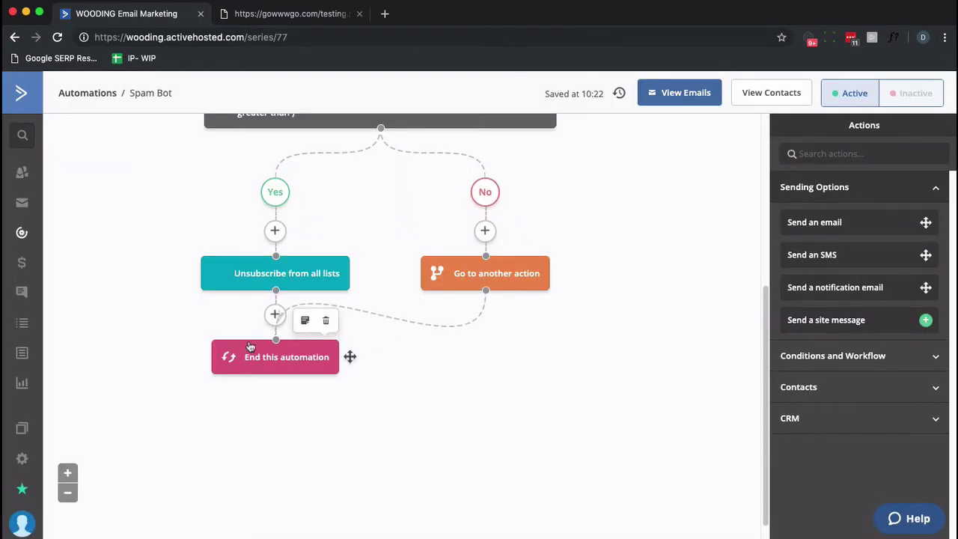
Review the Favorite Color trigger settings and close them without changes
{"action": "scroll", "coordinate": [253, 346], "scroll_direction": "up", "scroll_amount": 5}
{"action": "left_click", "coordinate": [324, 196]}
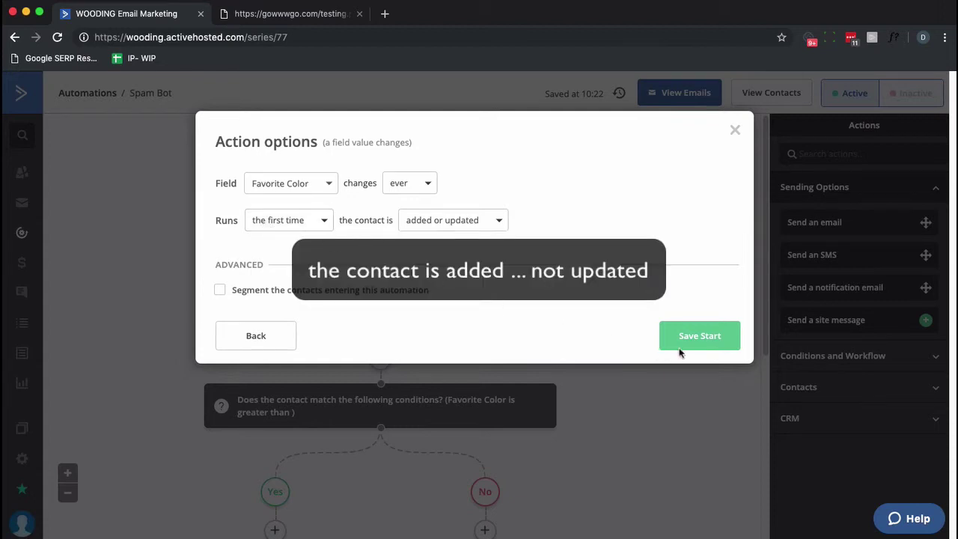
{"action": "left_click", "coordinate": [735, 130]}
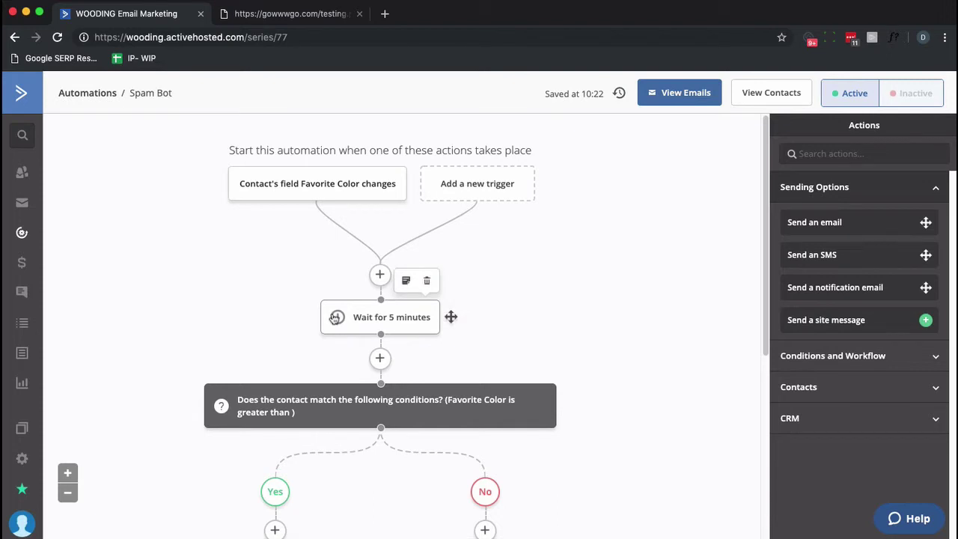
{"action": "scroll", "coordinate": [317, 309], "scroll_direction": "down", "scroll_amount": 2}
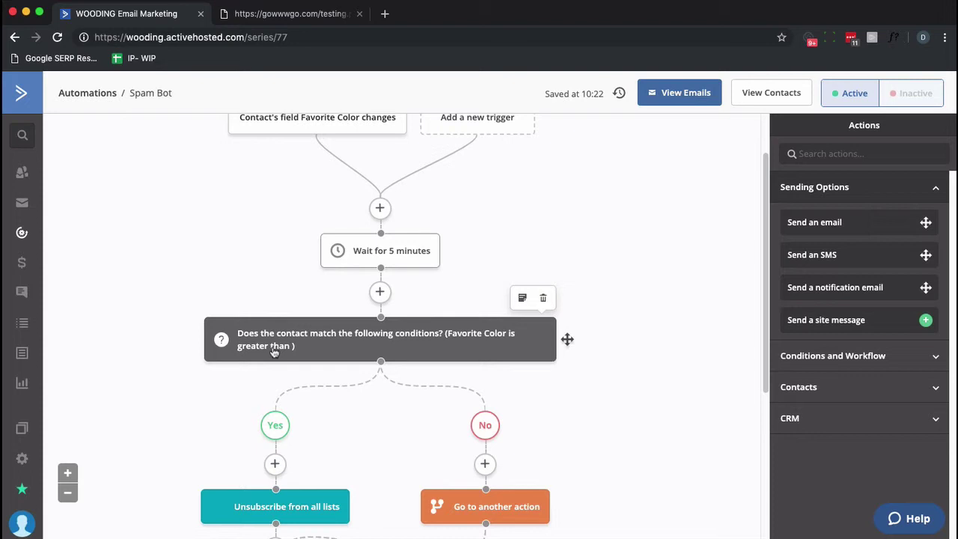
{"action": "scroll", "coordinate": [275, 351], "scroll_direction": "down", "scroll_amount": 3}
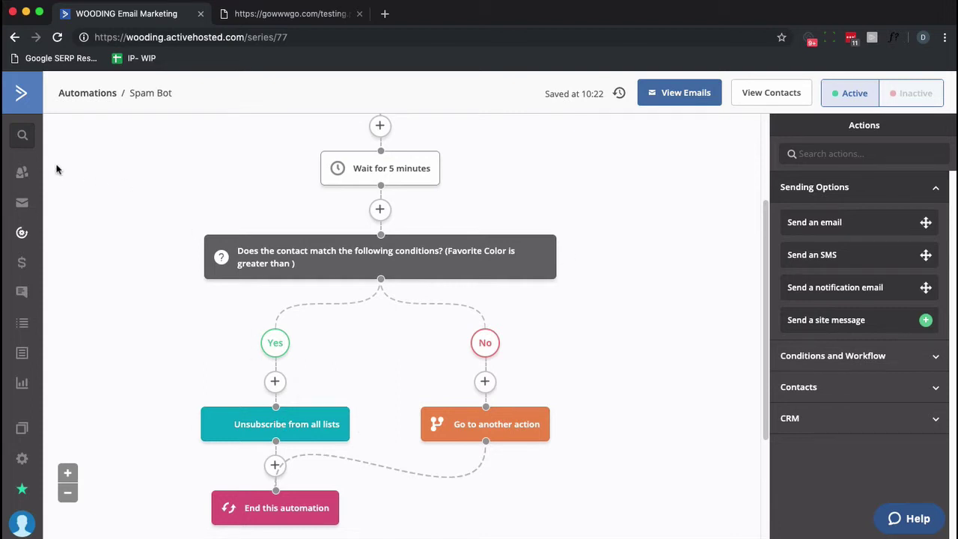
Fill the testing.php form with a full name and test e-mail, copy the e-mail, and submit
{"action": "left_click", "coordinate": [251, 22]}
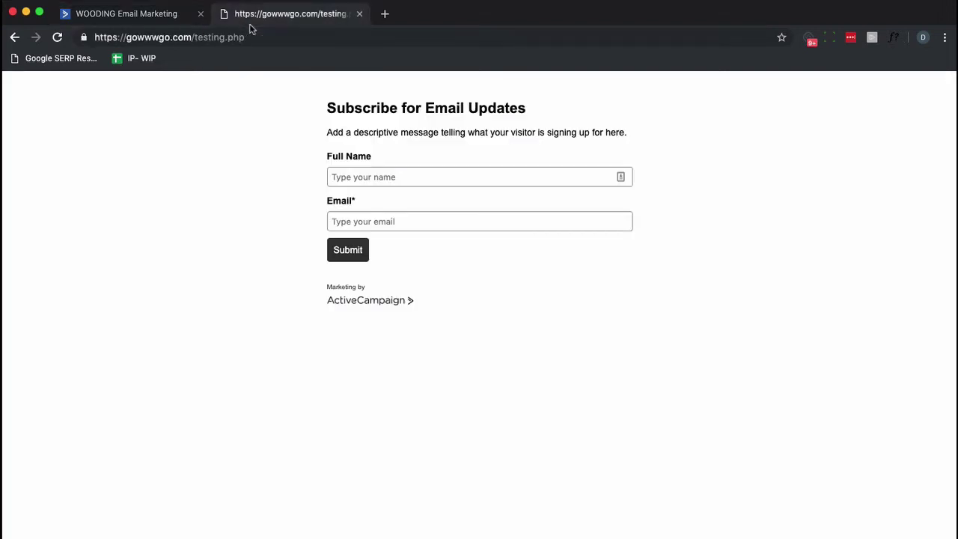
{"action": "left_click", "coordinate": [356, 177]}
{"action": "key", "text": "Tab"}
{"action": "key", "text": "super+a"}
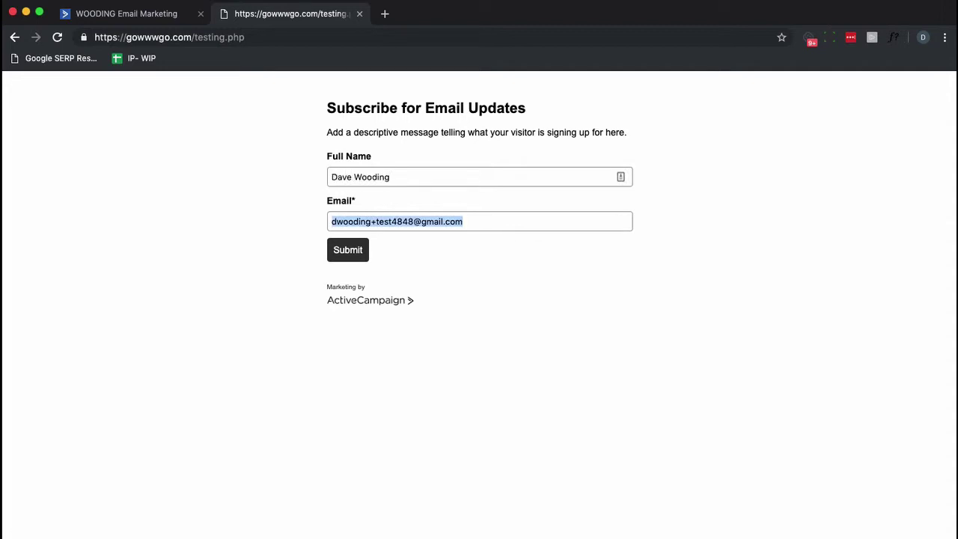
{"action": "left_click", "coordinate": [349, 251]}
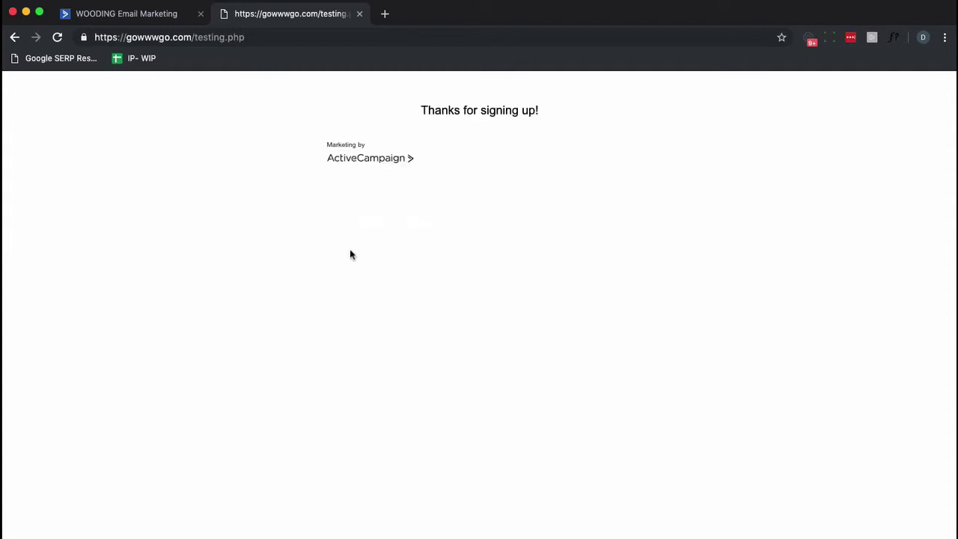
Search for the pasted test e-mail, open the contact, and view its Spam Bot path
{"action": "left_click", "coordinate": [135, 19]}
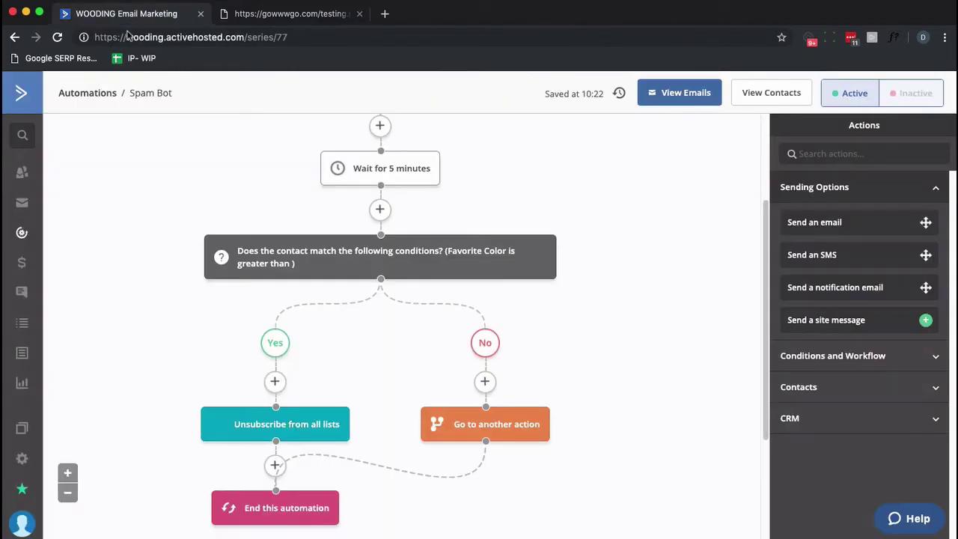
{"action": "left_click", "coordinate": [22, 133]}
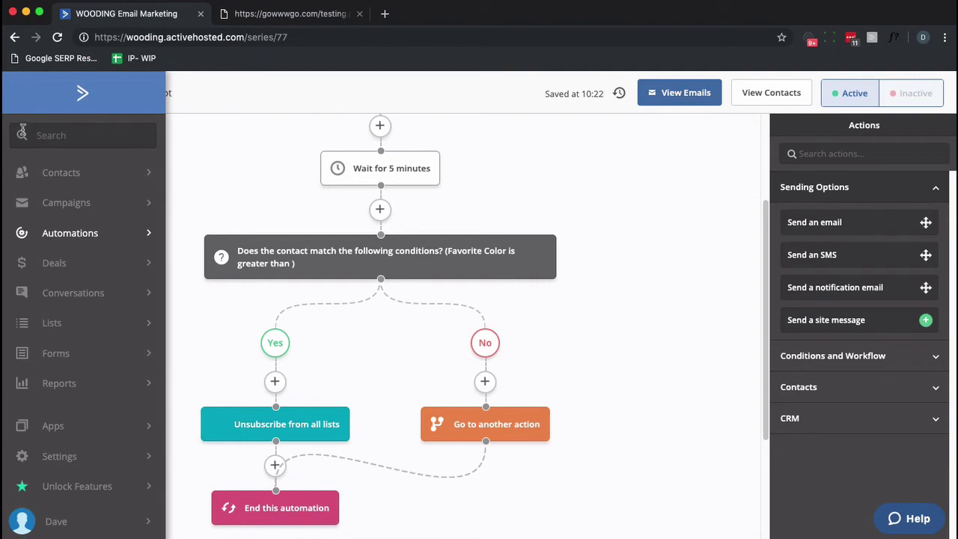
{"action": "key", "text": "ctrl+v"}
{"action": "key", "text": "Return"}
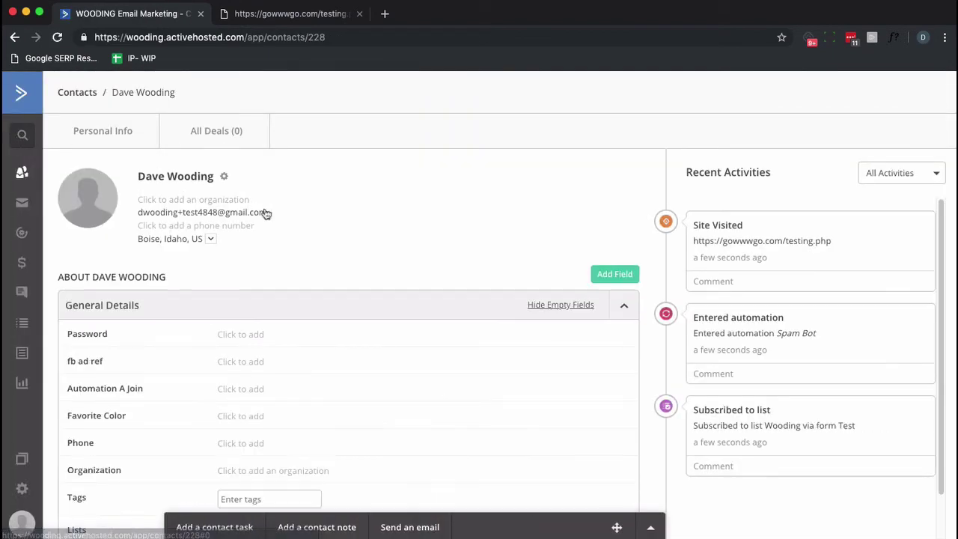
{"action": "scroll", "coordinate": [261, 219], "scroll_direction": "down", "scroll_amount": 2}
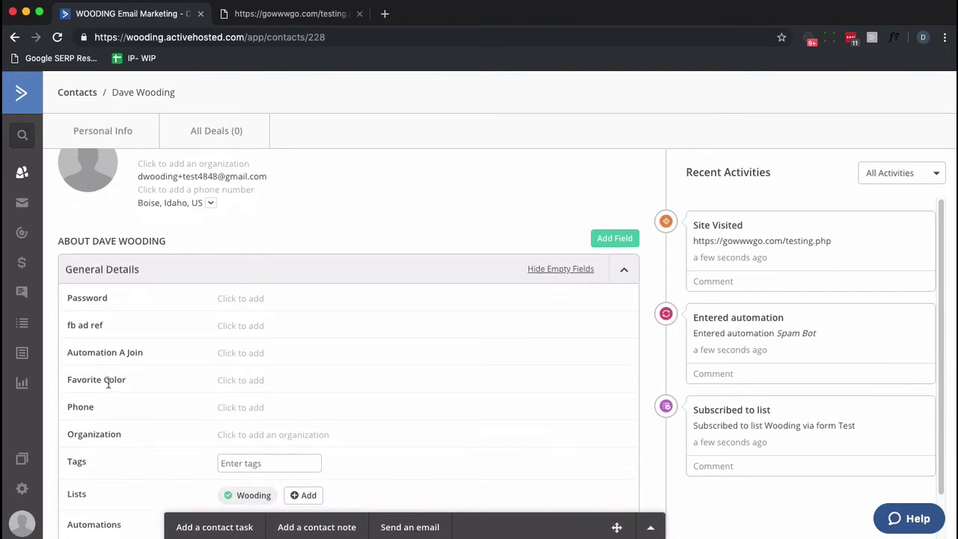
{"action": "scroll", "coordinate": [210, 385], "scroll_direction": "down", "scroll_amount": 5}
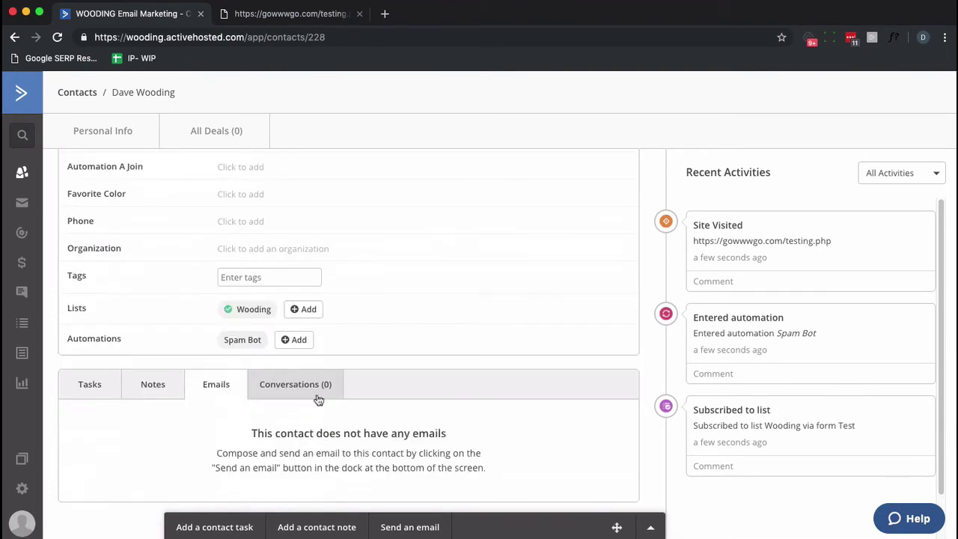
{"action": "left_click", "coordinate": [243, 343]}
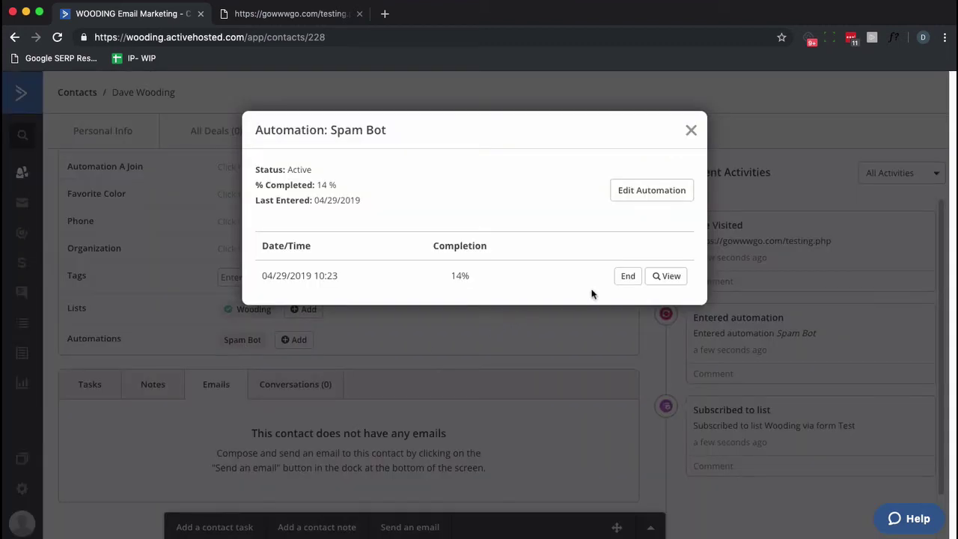
{"action": "left_click", "coordinate": [649, 283]}
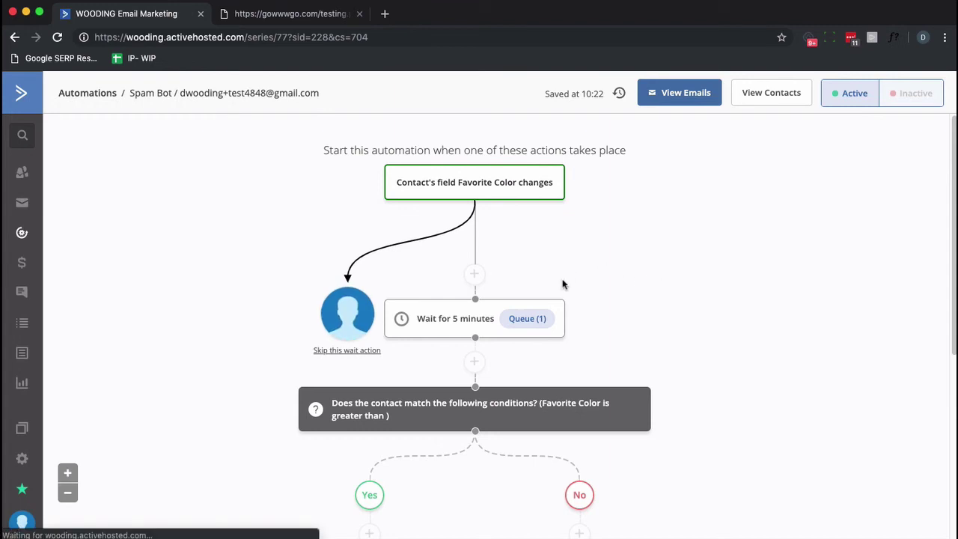
Skip the test contact's remaining 5-minute wait on the Wait step
{"action": "mouse_move", "coordinate": [376, 338]}
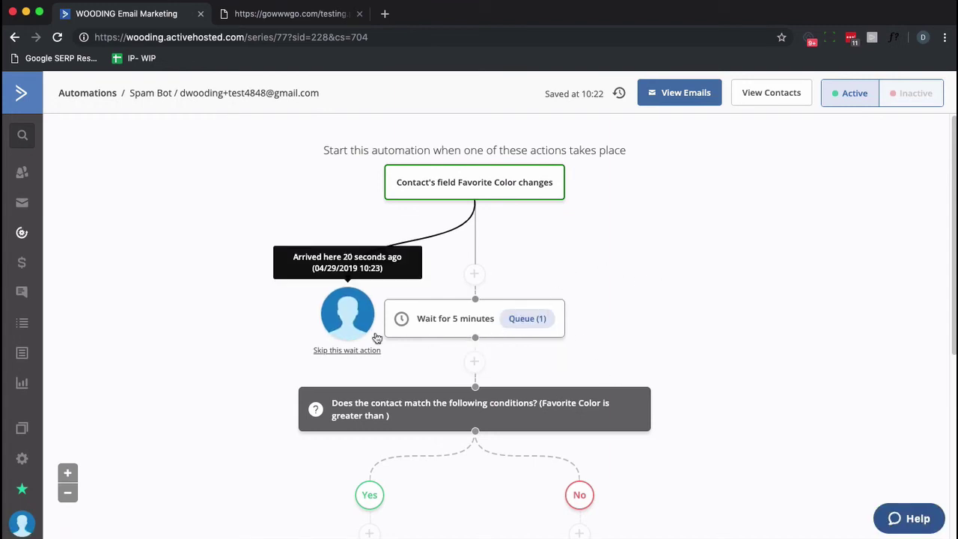
{"action": "scroll", "coordinate": [376, 339], "scroll_direction": "down", "scroll_amount": 1}
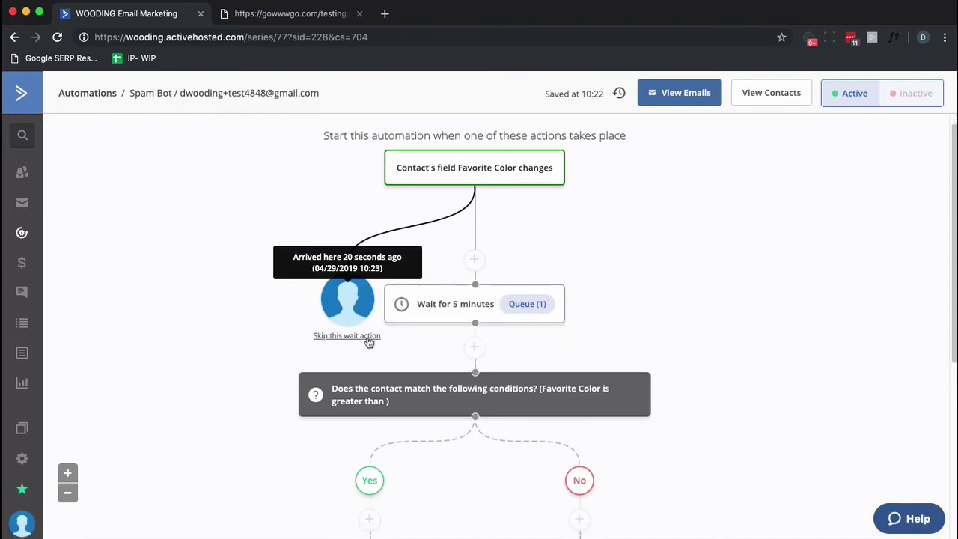
{"action": "left_click", "coordinate": [367, 340]}
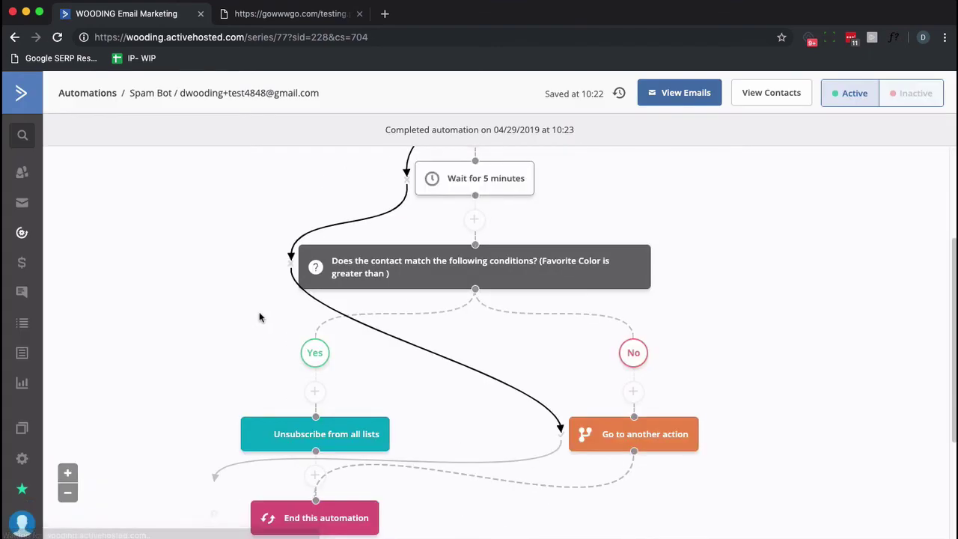